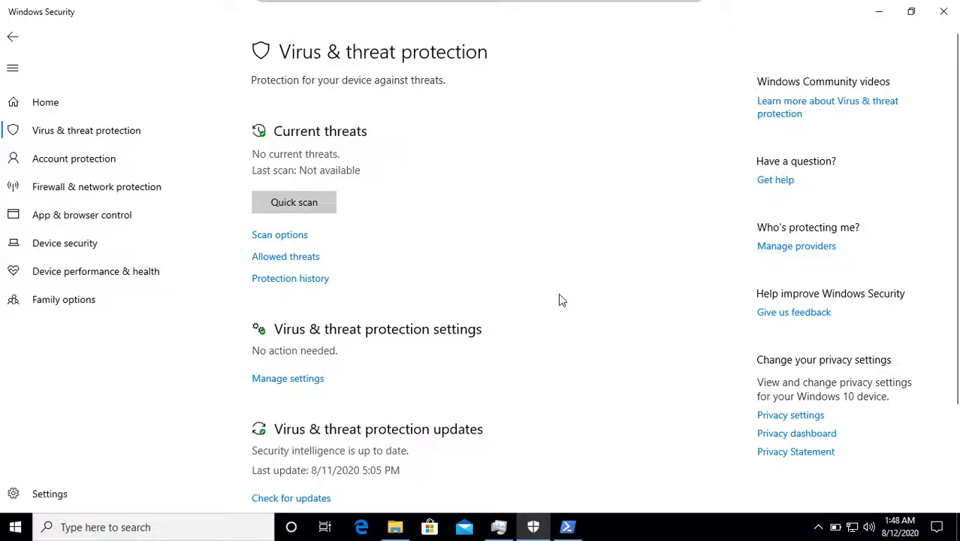
# Look at the security intelligence version and update details under Protection updates, and return to the Virus & threat protection overview.
pyautogui.scroll(-3, 558, 299)
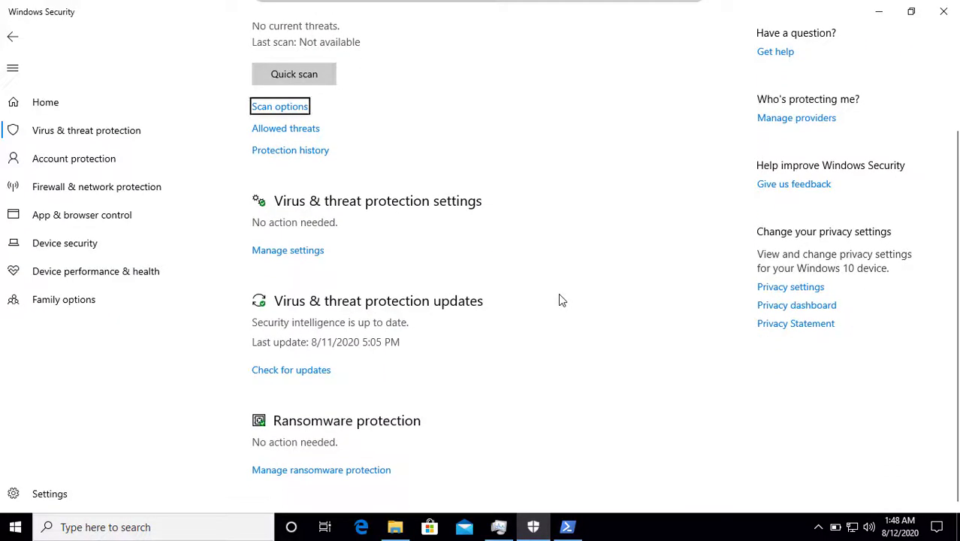
pyautogui.click(320, 374)
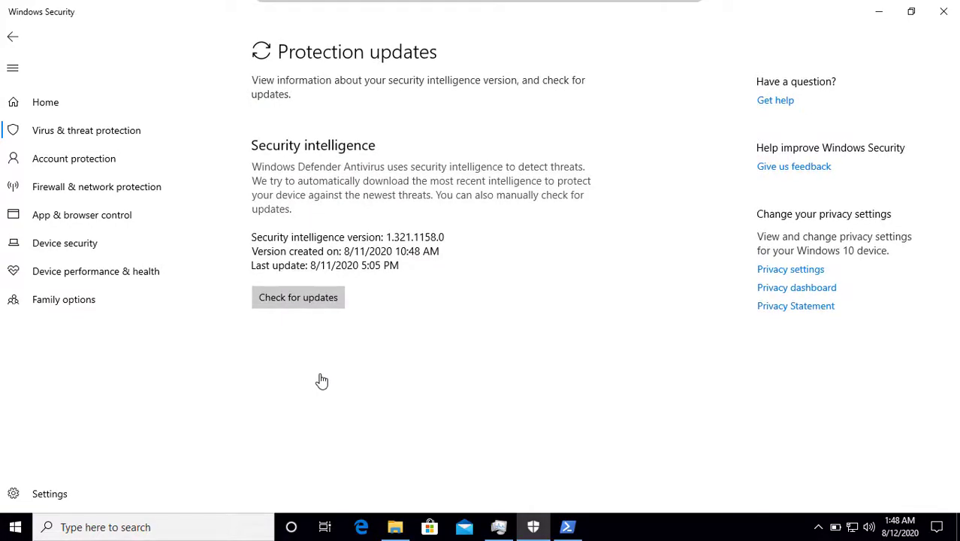
pyautogui.click(12, 39)
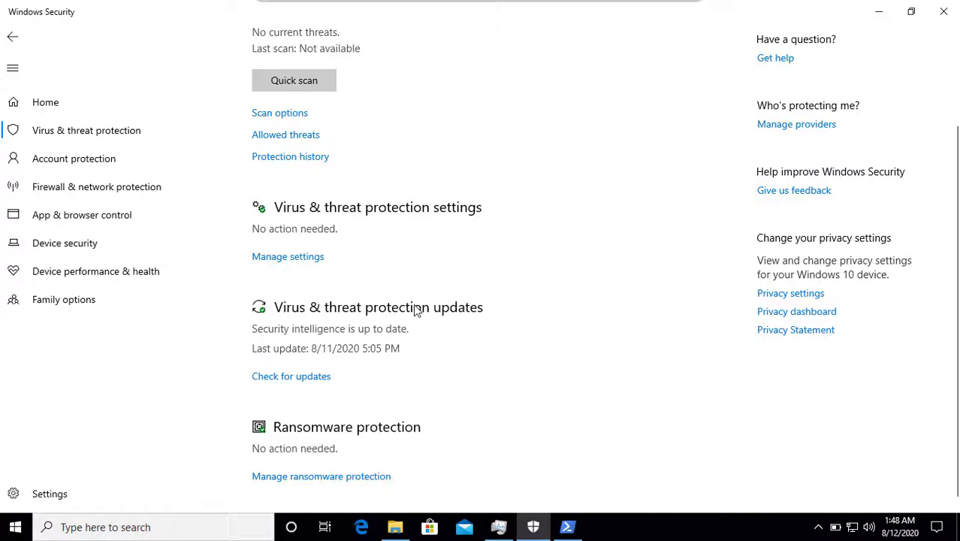
# Review all Virus & threat protection settings from Real-time protection to Notifications, and minimize the Windows Security window.
pyautogui.click(297, 263)
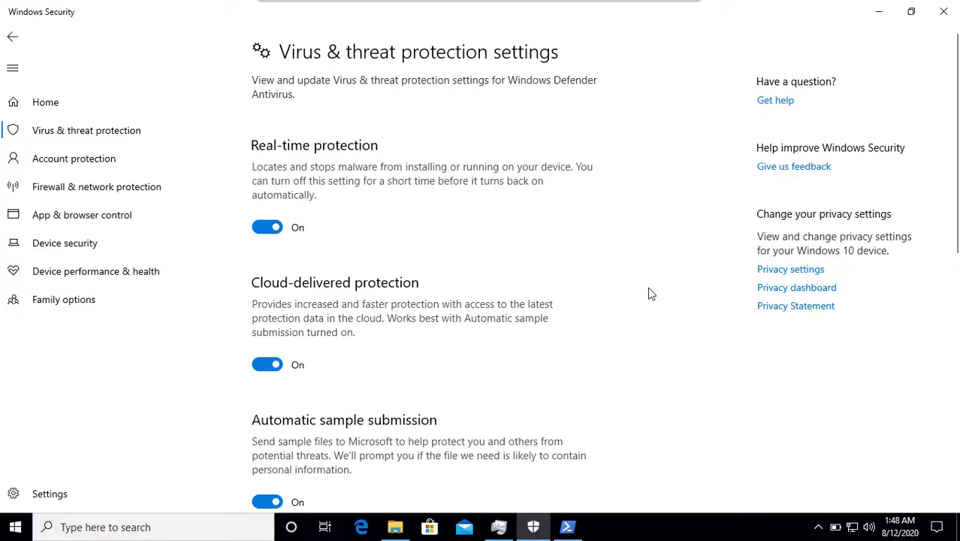
pyautogui.scroll(-3, 650, 293)
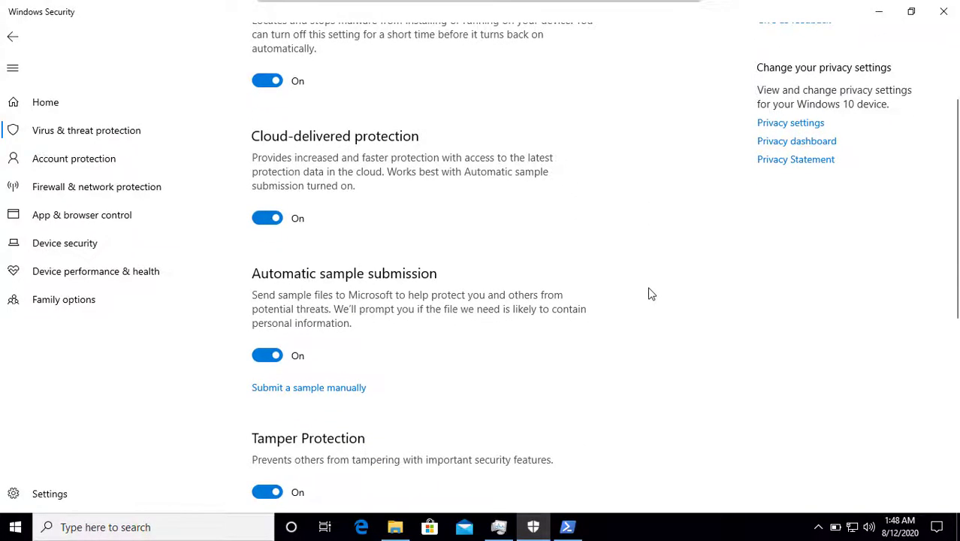
pyautogui.scroll(-4, 650, 293)
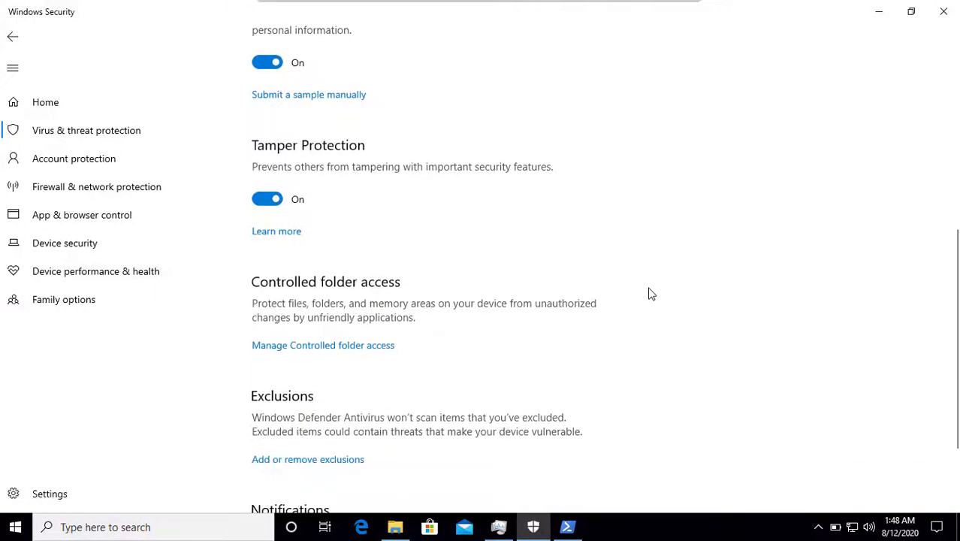
pyautogui.scroll(-1, 650, 293)
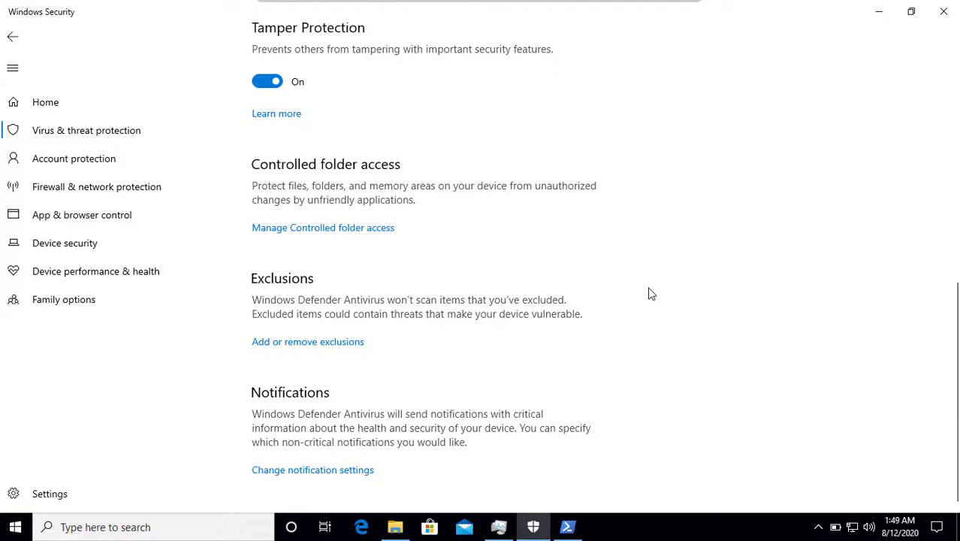
pyautogui.click(911, 11)
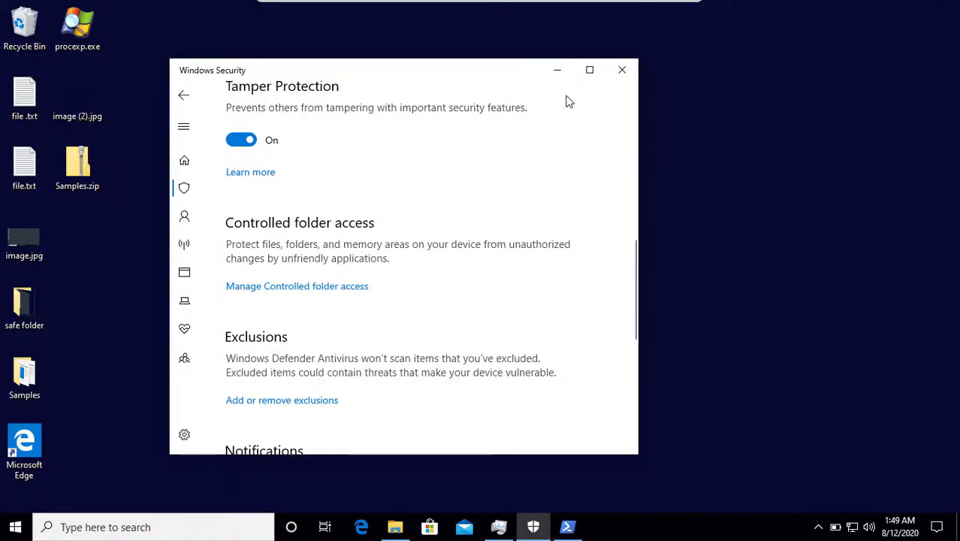
pyautogui.click(557, 73)
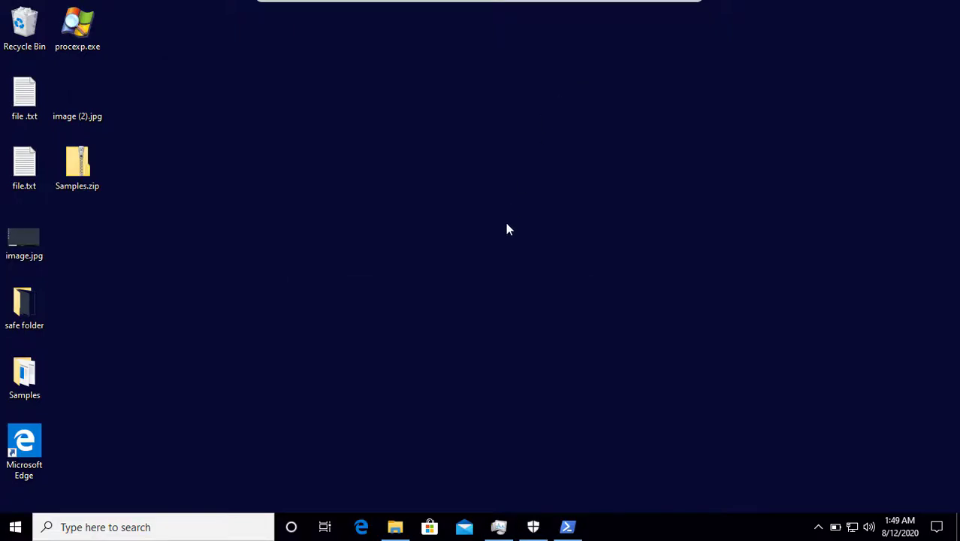
# Switch to File Explorer, look through the whole list of executables in the Samples folder down to z.exe, and minimize the window.
pyautogui.click(398, 526)
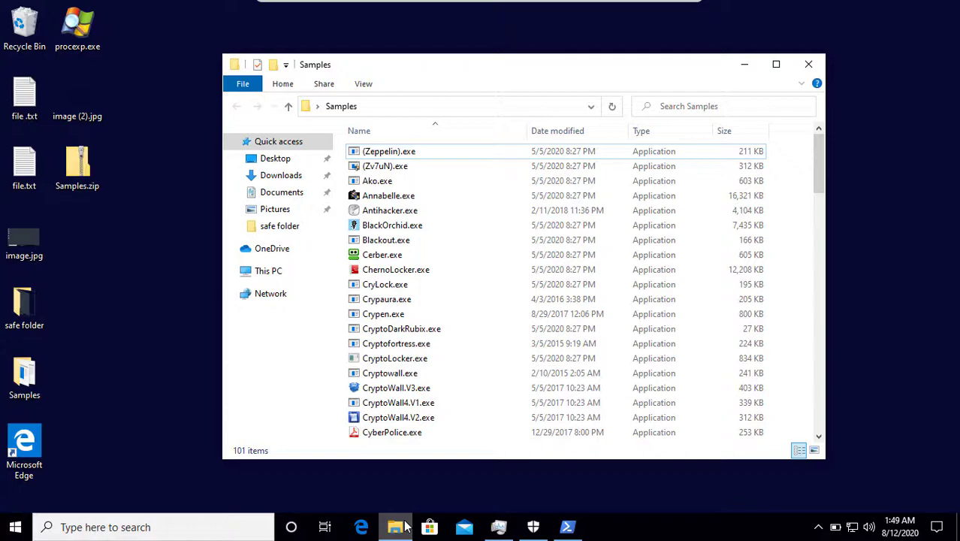
pyautogui.press('Down')
pyautogui.press('Down')
pyautogui.press('Down')
pyautogui.press('Down')
pyautogui.press('Down')
pyautogui.press('Down')
pyautogui.press('Down')
pyautogui.press('Down')
pyautogui.press('Down')
pyautogui.press('Down')
pyautogui.press('Down')
pyautogui.press('Down')
pyautogui.press('Down')
pyautogui.press('Down')
pyautogui.press('Down')
pyautogui.press('Down')
pyautogui.press('Down')
pyautogui.press('Down')
pyautogui.press('Down')
pyautogui.press('Down')
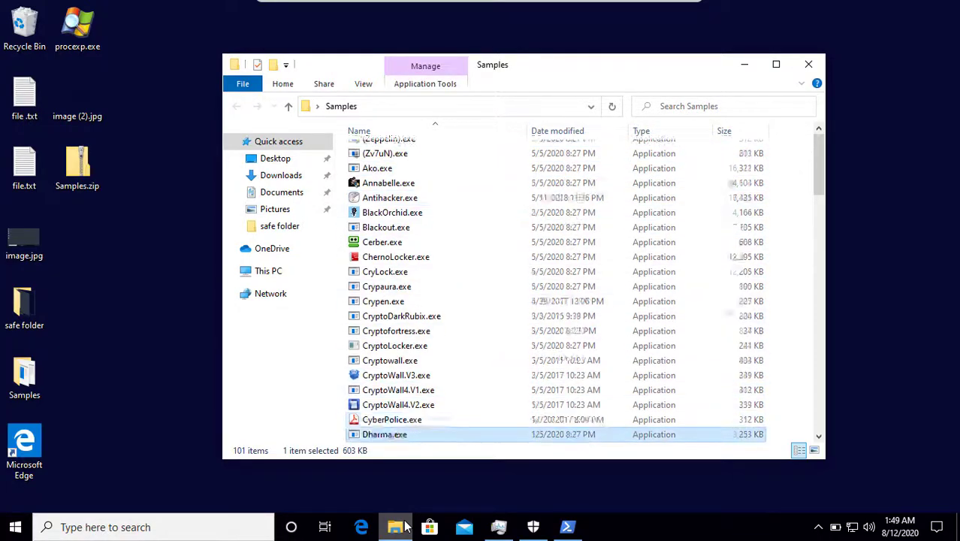
pyautogui.press('Down')
pyautogui.press('Down')
pyautogui.press('Down')
pyautogui.press('Down')
pyautogui.press('Down')
pyautogui.press('Down')
pyautogui.press('Down')
pyautogui.press('Down')
pyautogui.press('Down')
pyautogui.press('Down')
pyautogui.press('Down')
pyautogui.press('Down')
pyautogui.press('Down')
pyautogui.press('Down')
pyautogui.press('Down')
pyautogui.press('Down')
pyautogui.press('Down')
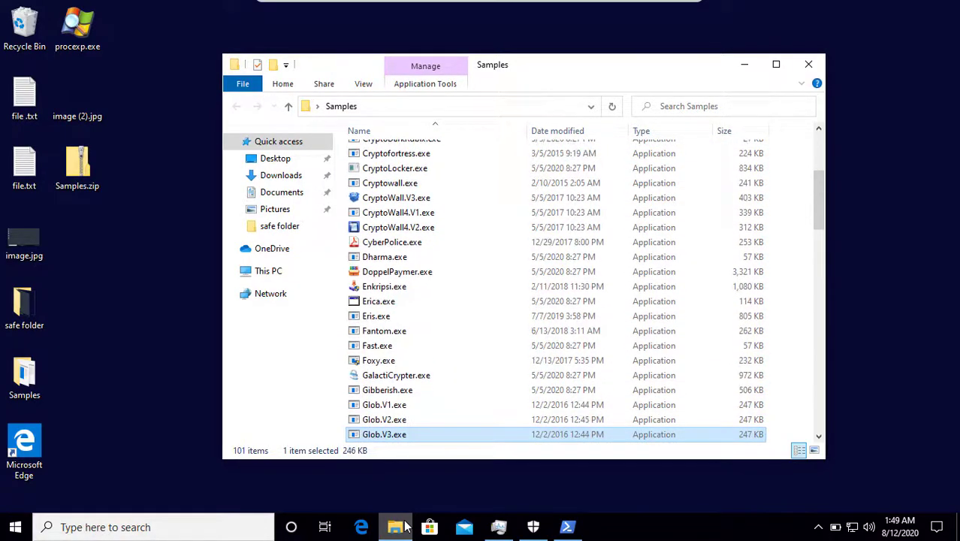
pyautogui.press('Down')
pyautogui.press('Down')
pyautogui.press('Down')
pyautogui.press('Down')
pyautogui.press('Down')
pyautogui.press('Down')
pyautogui.press('Down')
pyautogui.press('Down')
pyautogui.press('Down')
pyautogui.press('Down')
pyautogui.press('Down')
pyautogui.press('Down')
pyautogui.press('Down')
pyautogui.press('Down')
pyautogui.press('Down')
pyautogui.press('Down')
pyautogui.press('Down')
pyautogui.press('Down')
pyautogui.press('Down')
pyautogui.press('Down')
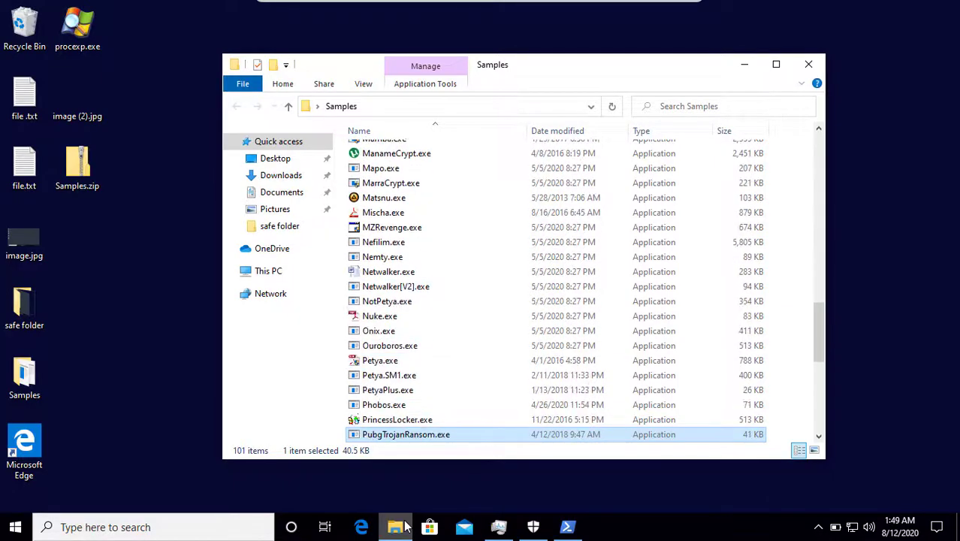
pyautogui.press('Down')
pyautogui.press('Down')
pyautogui.press('Down')
pyautogui.press('Down')
pyautogui.press('Down')
pyautogui.press('Down')
pyautogui.press('Down')
pyautogui.press('Down')
pyautogui.press('Down')
pyautogui.press('Down')
pyautogui.press('Down')
pyautogui.press('Down')
pyautogui.press('Down')
pyautogui.press('Down')
pyautogui.press('Down')
pyautogui.press('Down')
pyautogui.press('Down')
pyautogui.press('Down')
pyautogui.press('Down')
pyautogui.press('Down')
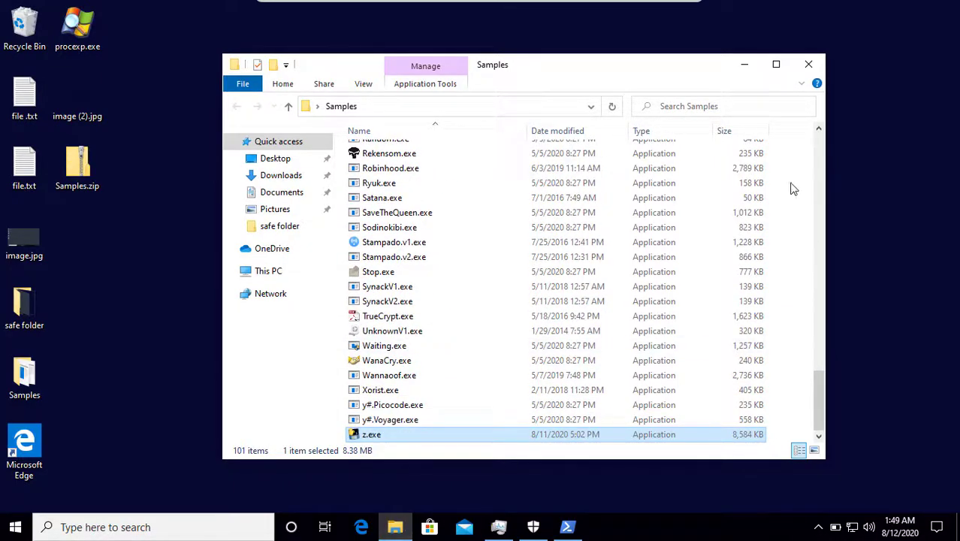
pyautogui.click(744, 66)
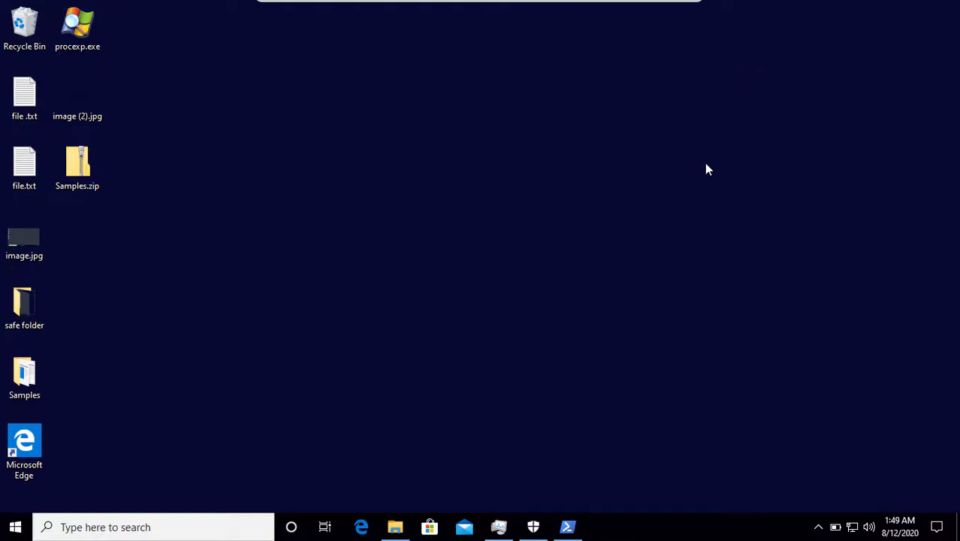
# Bring up PowerShell in the Samples folder, load google.com in Microsoft Edge to check the internet connection, and close the browser.
pyautogui.click(571, 526)
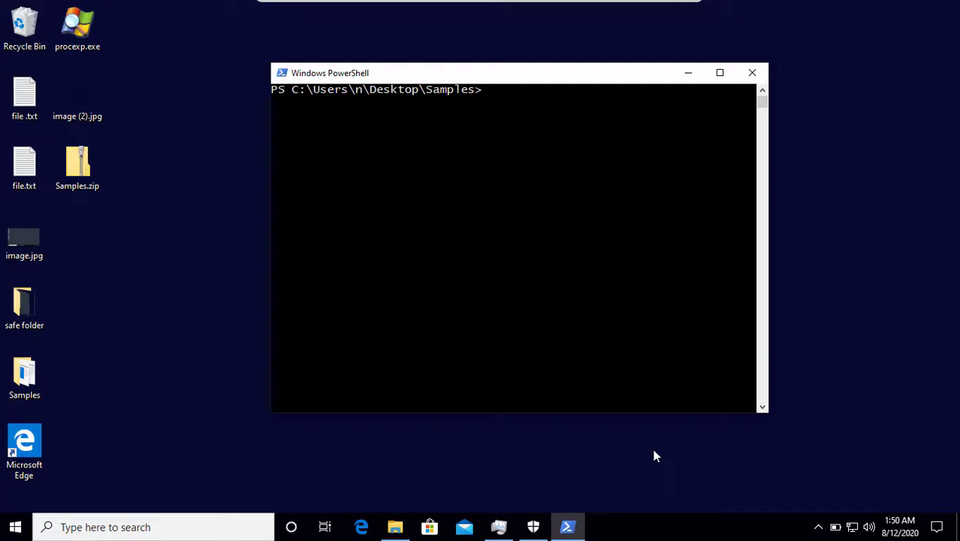
pyautogui.click(366, 528)
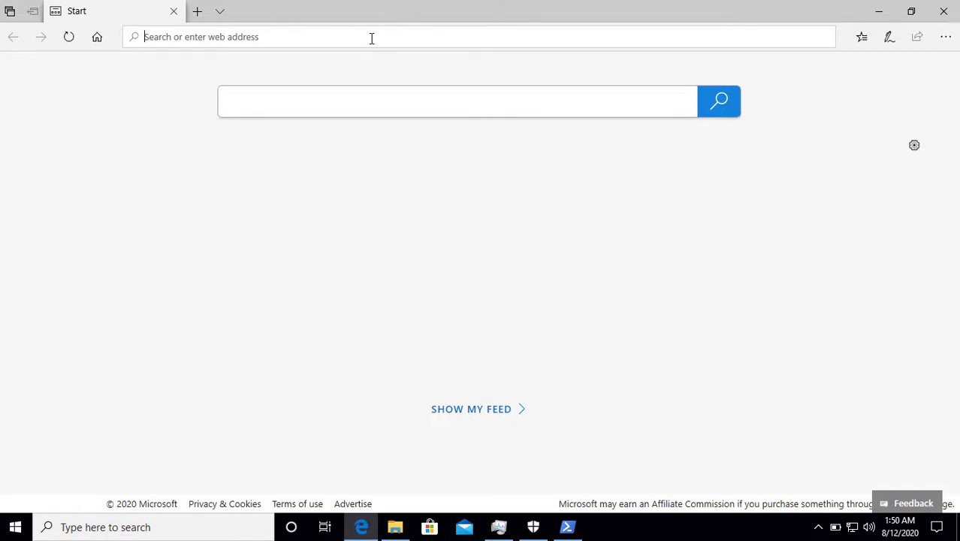
pyautogui.write('google.c')
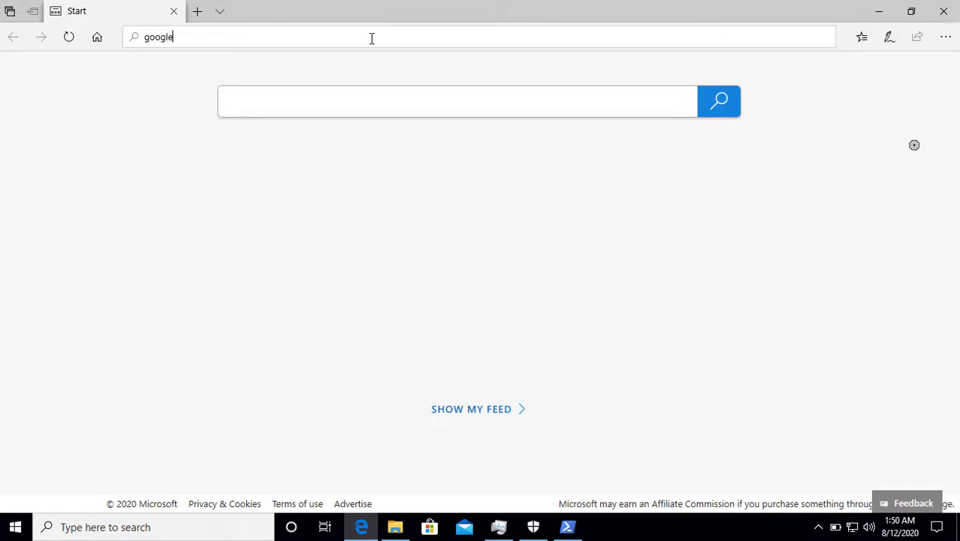
pyautogui.write('om')
pyautogui.press('Return')
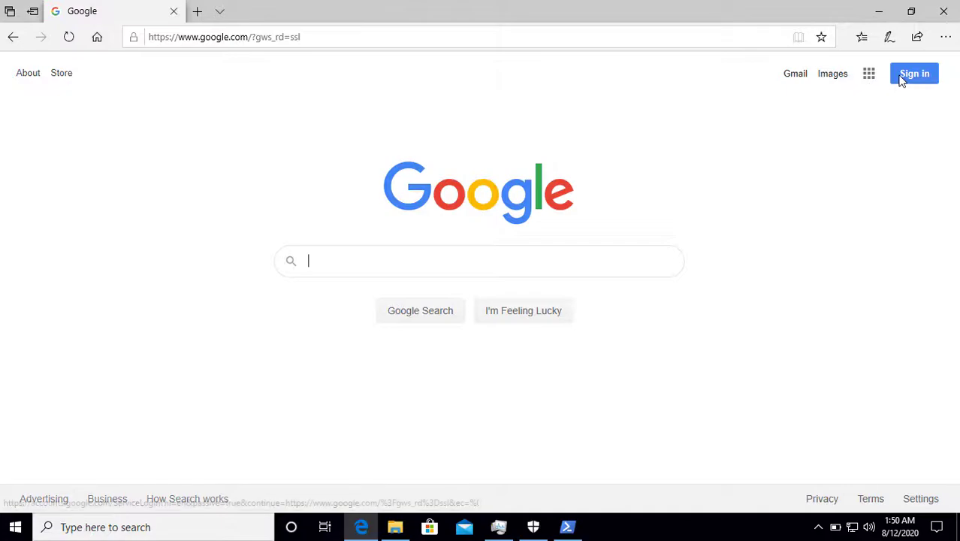
pyautogui.click(950, 8)
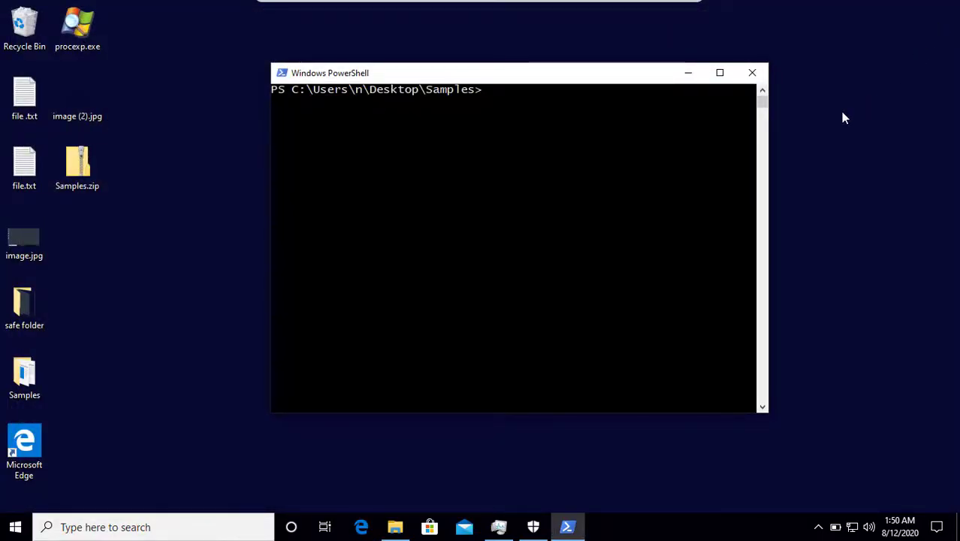
# Switch to Windows Security and remove the Desktop folder from the antivirus exclusions.
pyautogui.click(533, 528)
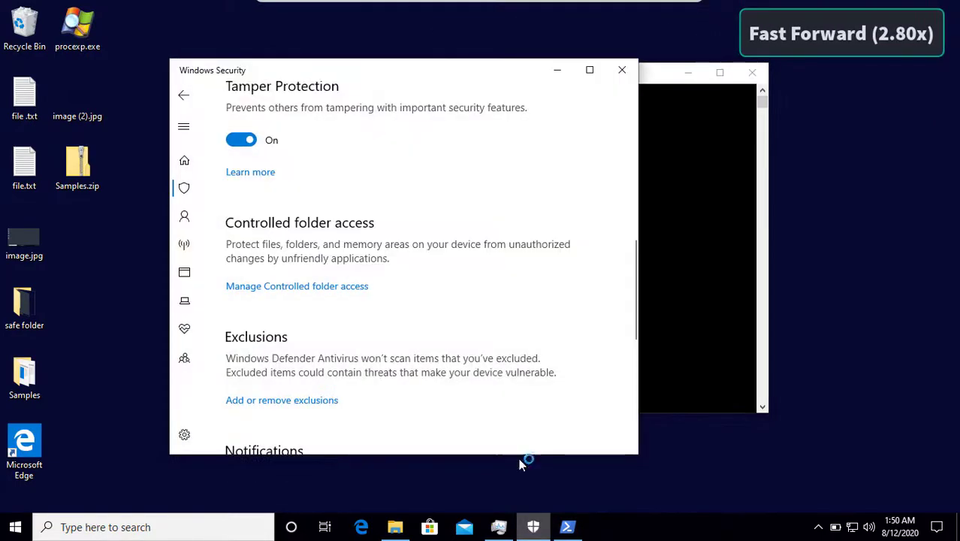
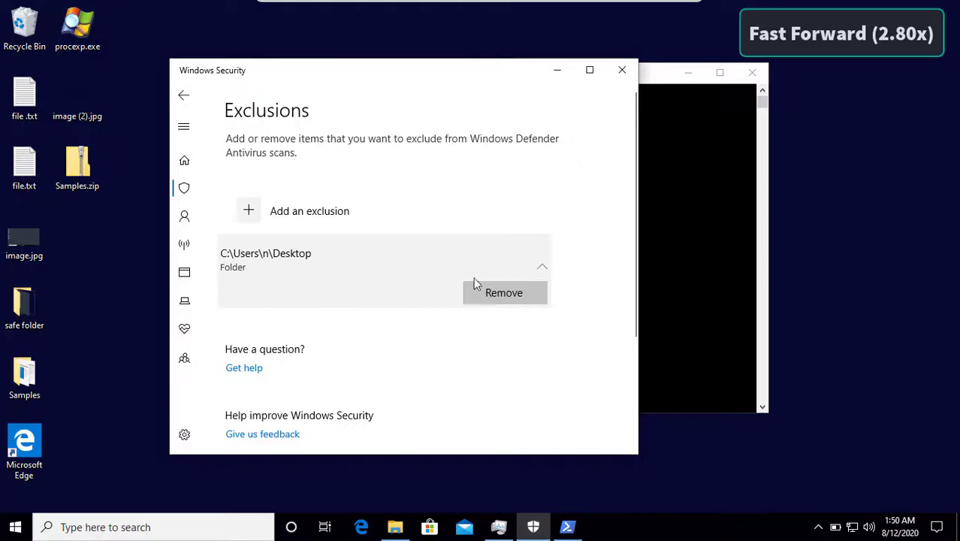
pyautogui.click(516, 295)
pyautogui.click(420, 363)
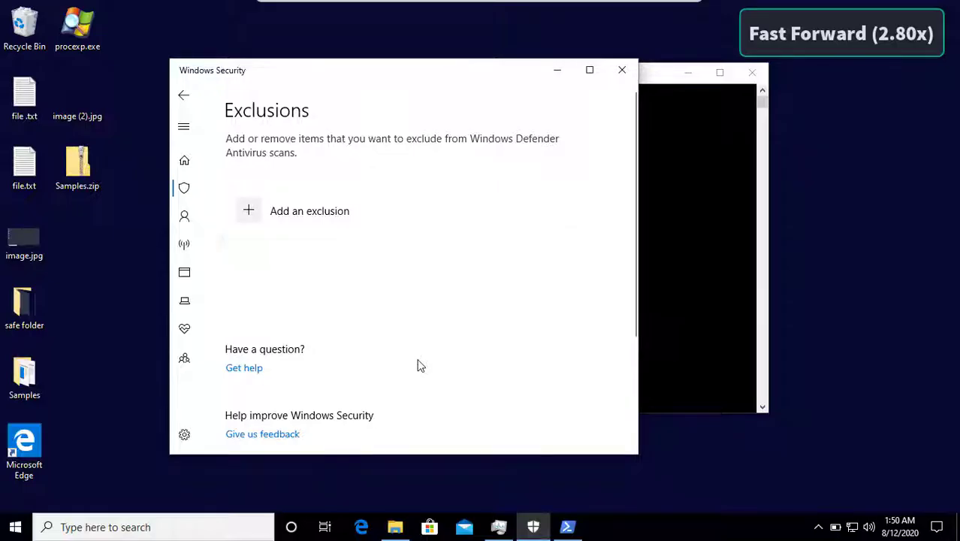
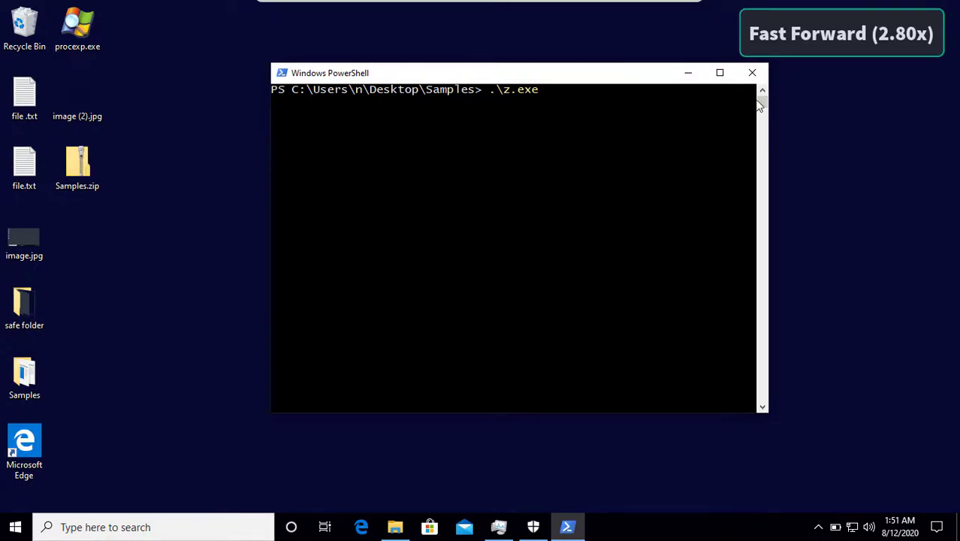
# Shrink the PowerShell window in width and height, run .\z.exe from the Samples folder and answer yes to start the test.
pyautogui.moveTo(772, 107); pyautogui.dragTo(719, 248)
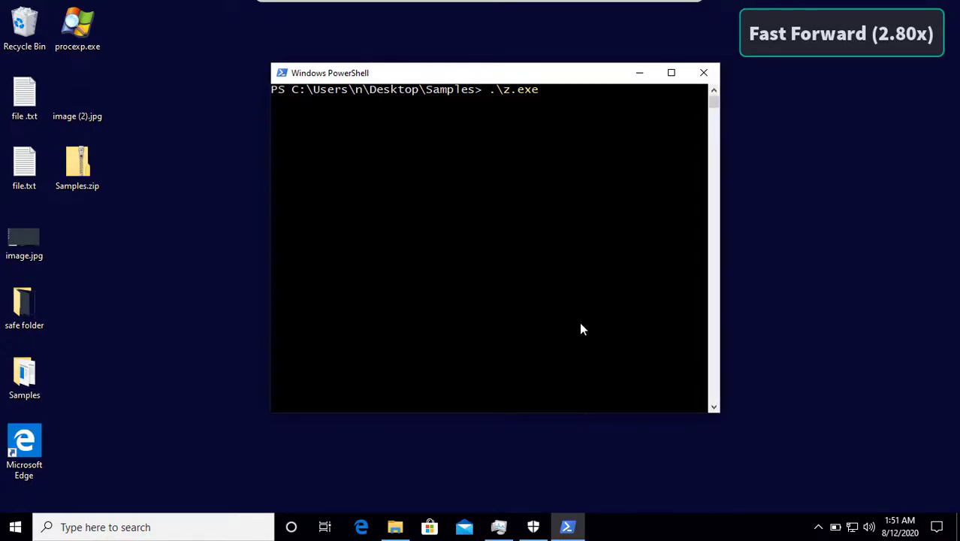
pyautogui.moveTo(558, 415); pyautogui.dragTo(558, 305)
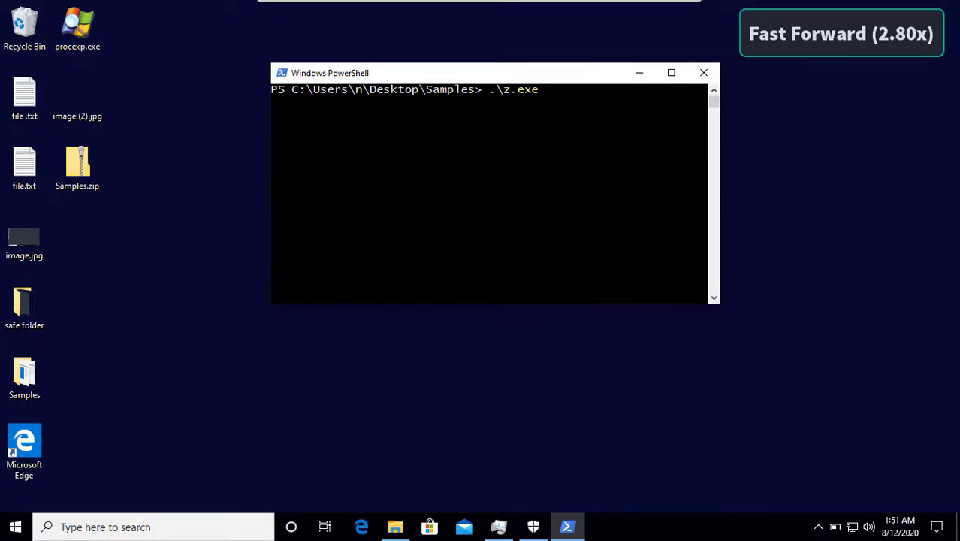
pyautogui.press('Return')
pyautogui.click(567, 109)
pyautogui.write('yes')
pyautogui.press('Return')
pyautogui.click(731, 103)
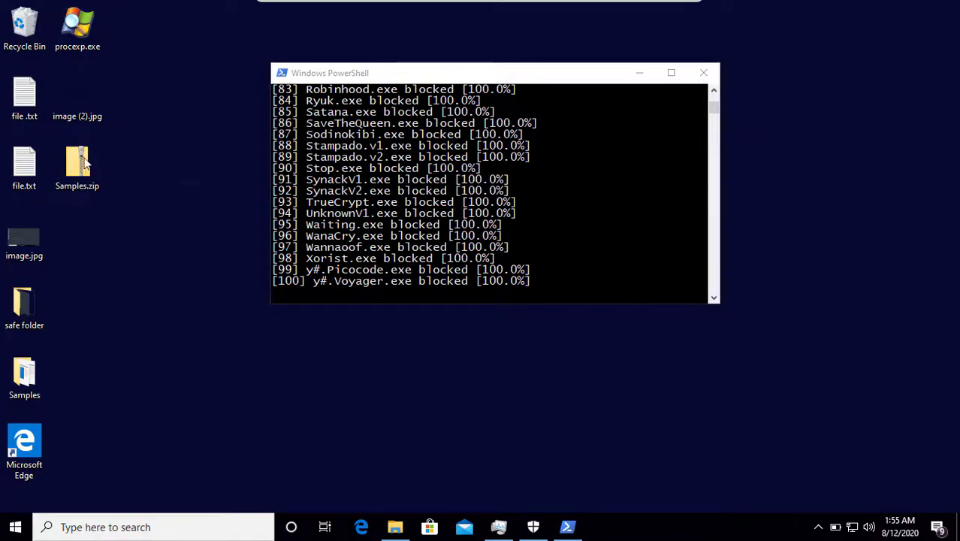
# Open file.txt from the desktop to check whether its contents are still readable, and close it.
pyautogui.doubleClick(25, 167)
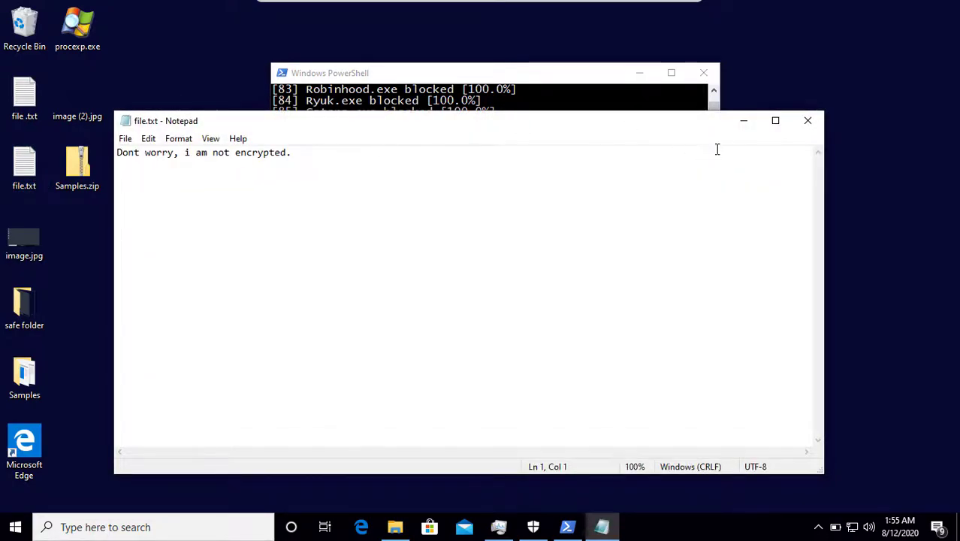
pyautogui.click(809, 122)
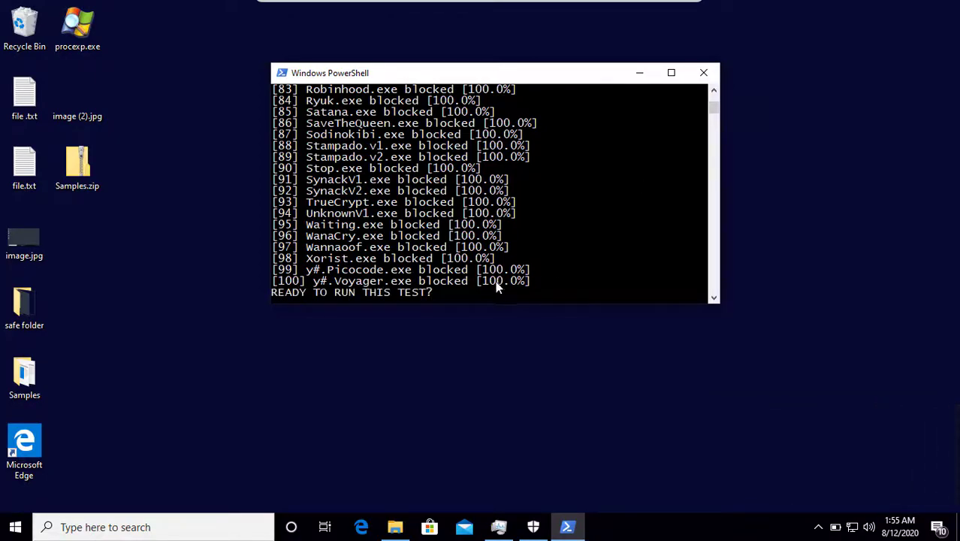
# Answer no to the READY TO RUN THIS TEST? prompt and widen the PowerShell window to fit the test summary.
pyautogui.click(477, 293)
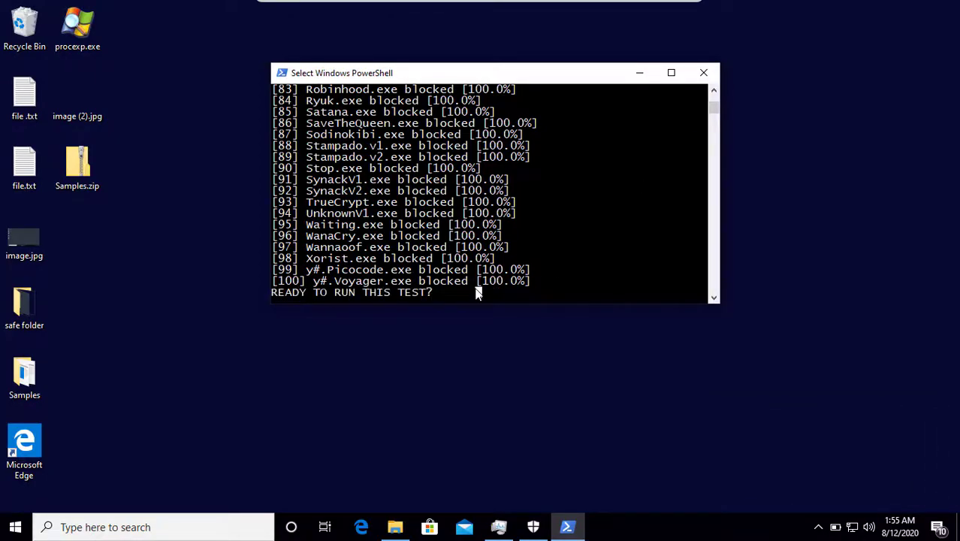
pyautogui.write('no')
pyautogui.press('Return')
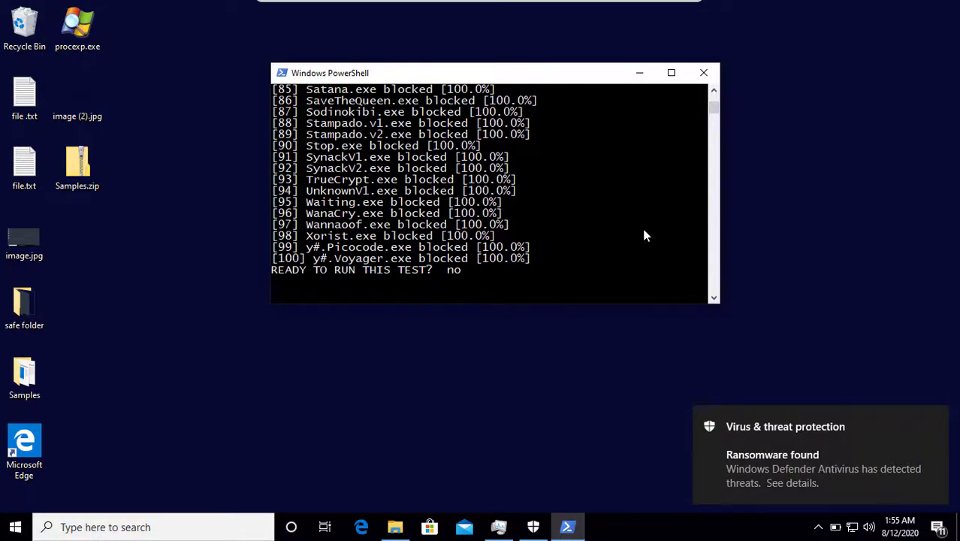
pyautogui.moveTo(721, 271); pyautogui.dragTo(808, 262)
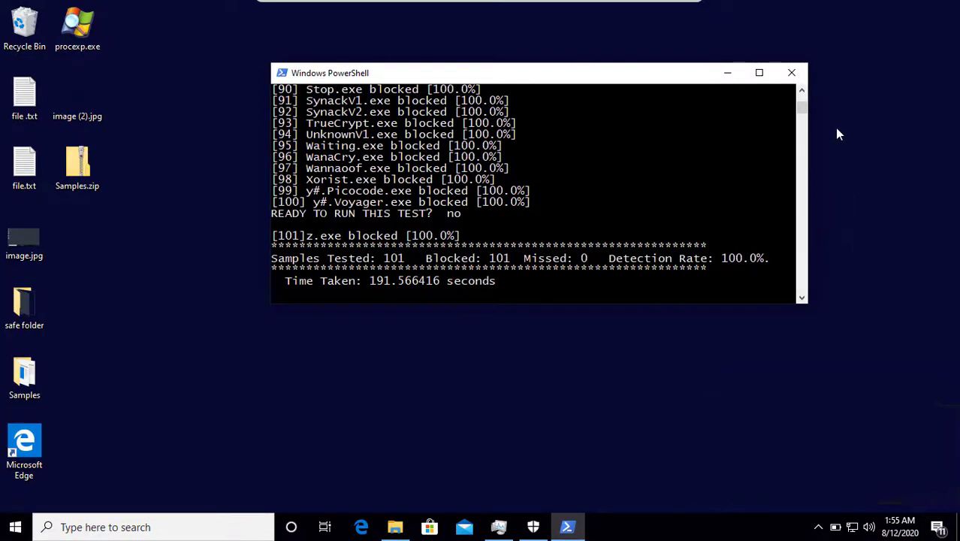